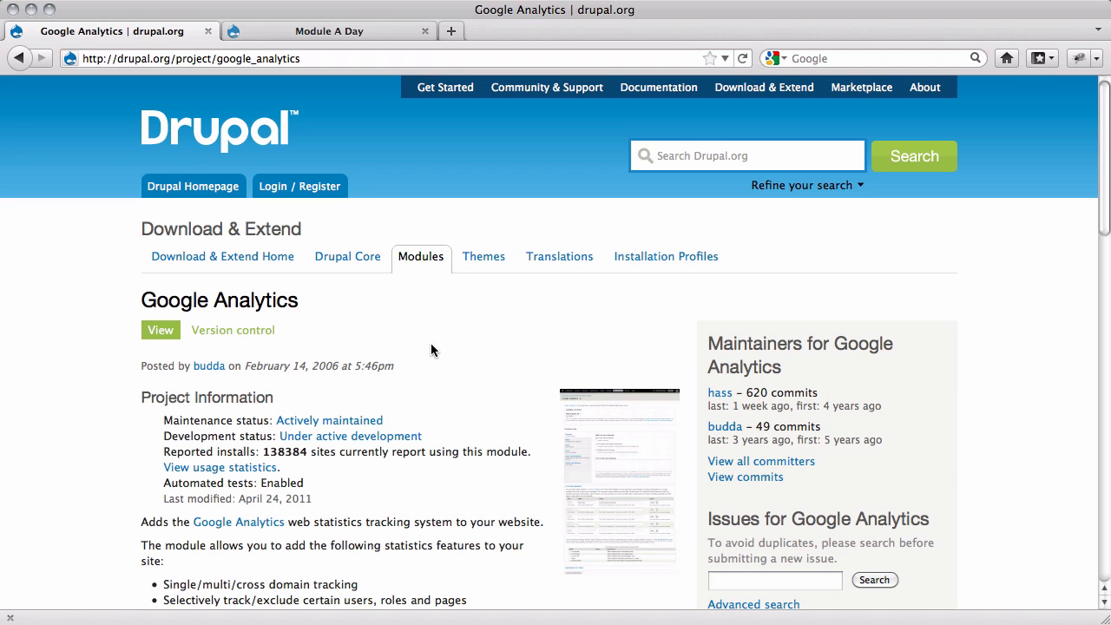
# Switch to the Module A Day site and check the Google Analytics entry in its module list
pyautogui.click(339, 58)
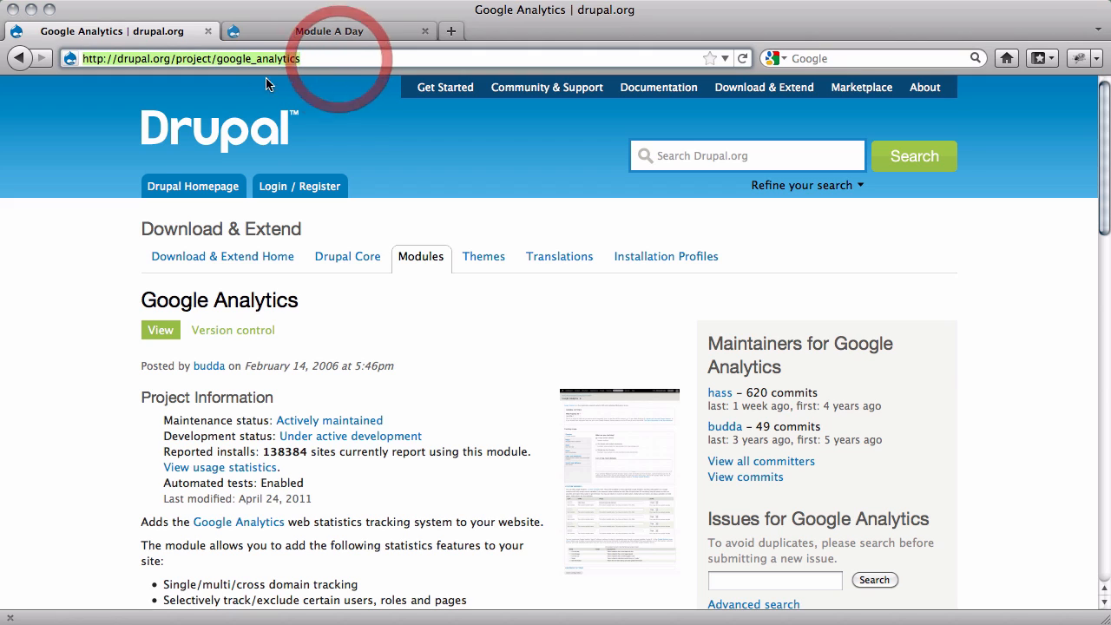
pyautogui.click(354, 35)
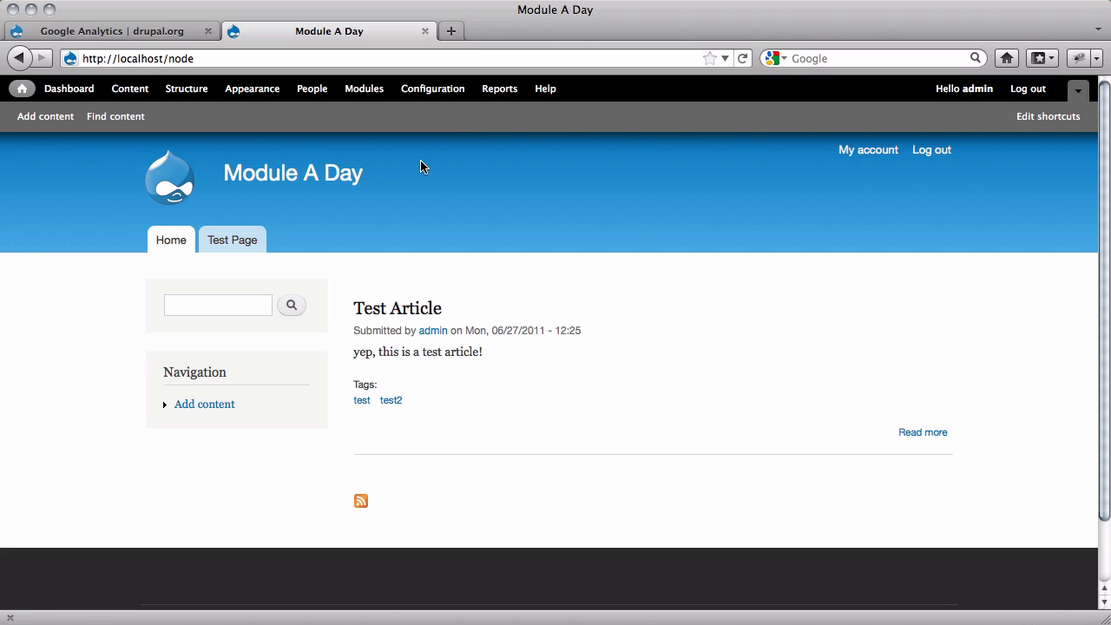
pyautogui.click(448, 202)
pyautogui.click(448, 202)
pyautogui.click(370, 91)
pyautogui.scroll(-20, 572, 348)
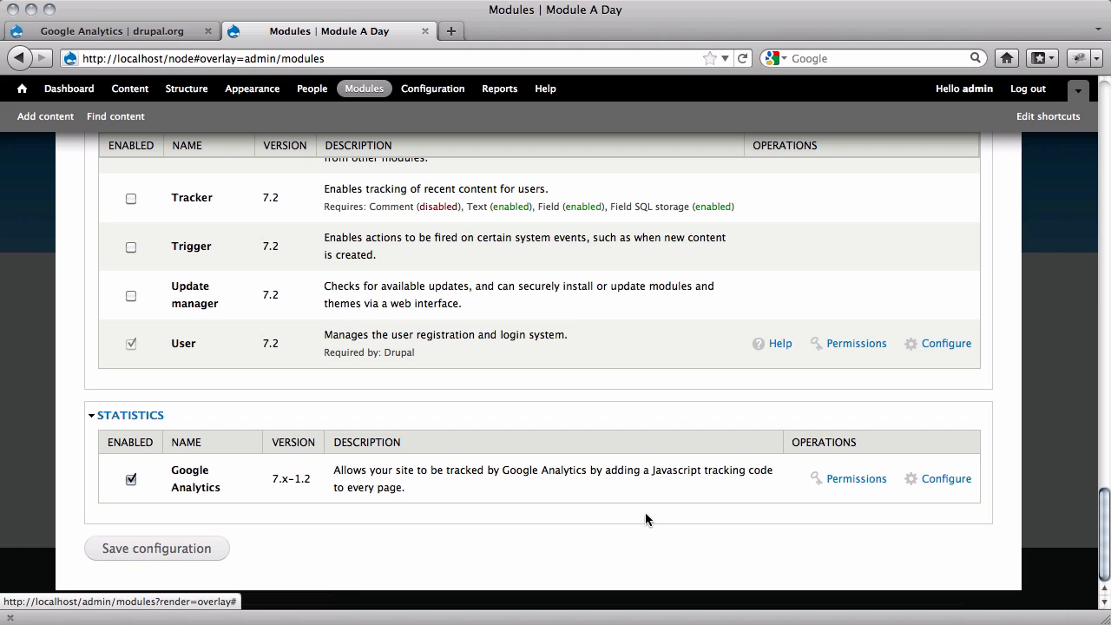
pyautogui.scroll(1, 976, 325)
pyautogui.scroll(20, 975, 324)
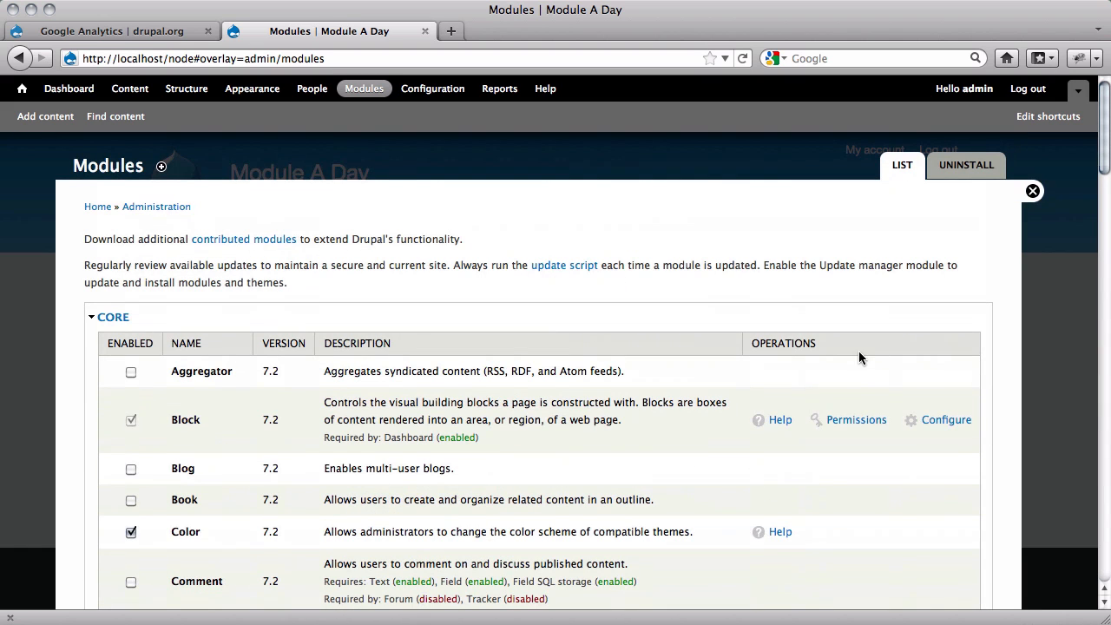
# Open the Google Analytics system configuration and enter the account's Web Property ID after the UA- prefix
pyautogui.click(448, 94)
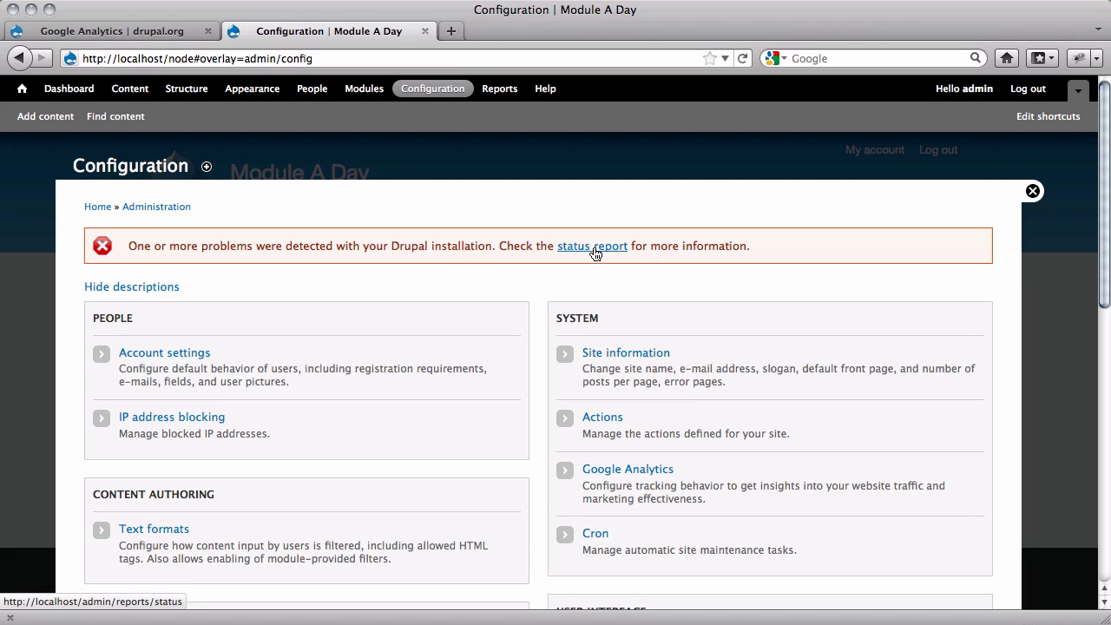
pyautogui.click(628, 475)
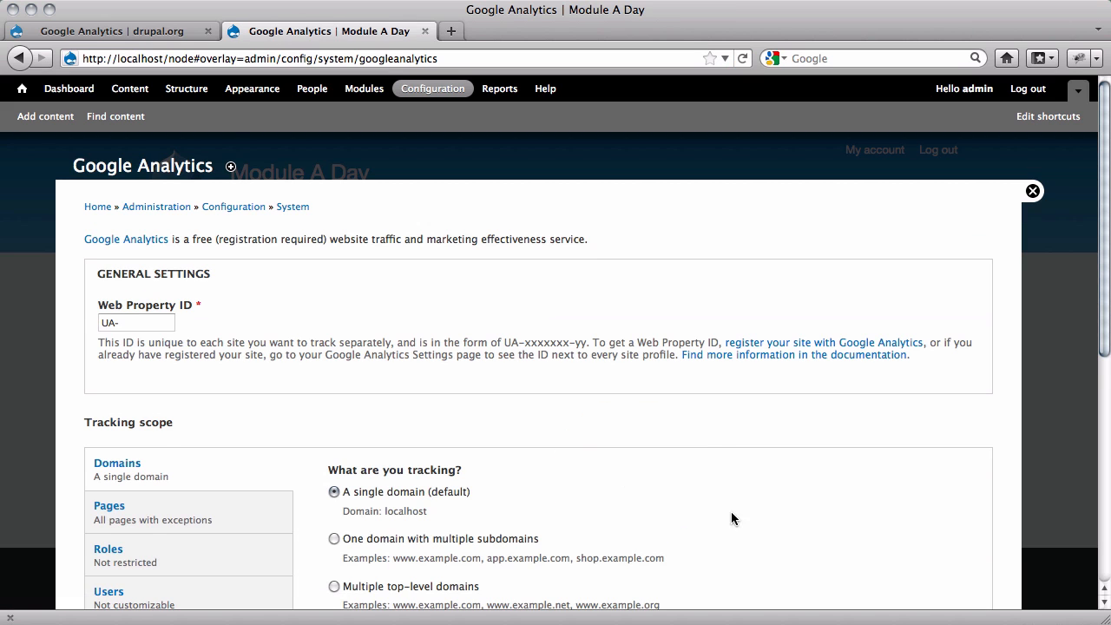
pyautogui.scroll(-1, 692, 422)
pyautogui.scroll(1, 637, 416)
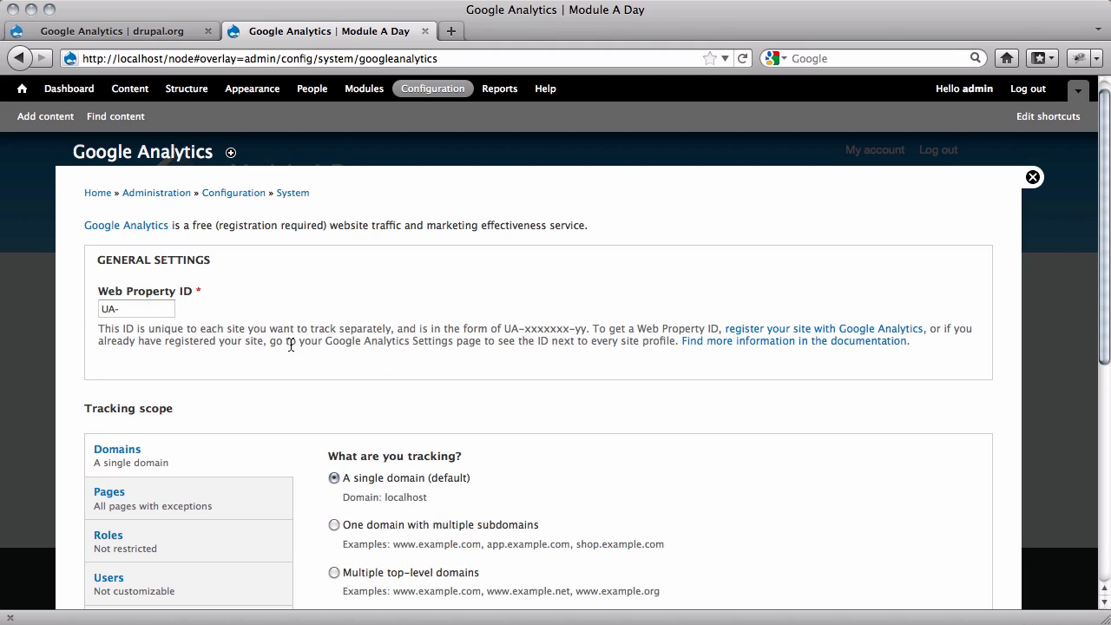
pyautogui.click(141, 308)
pyautogui.write('123456')
# Review the tracking scope options for domains, pages and roles
pyautogui.scroll(-3, 256, 347)
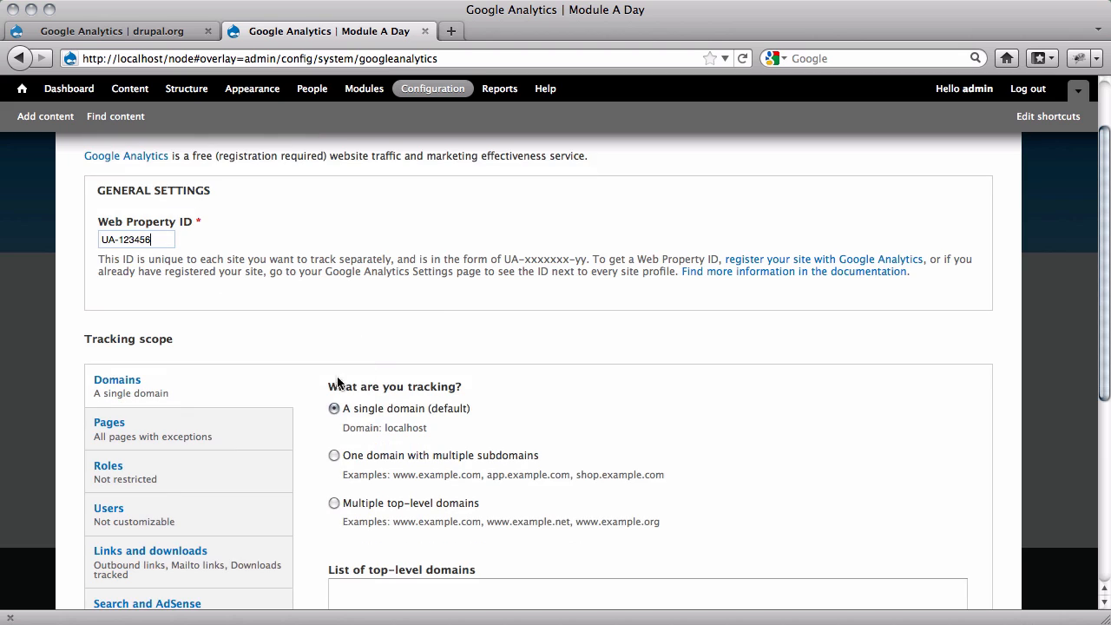
pyautogui.scroll(-2, 358, 398)
pyautogui.scroll(-2, 322, 379)
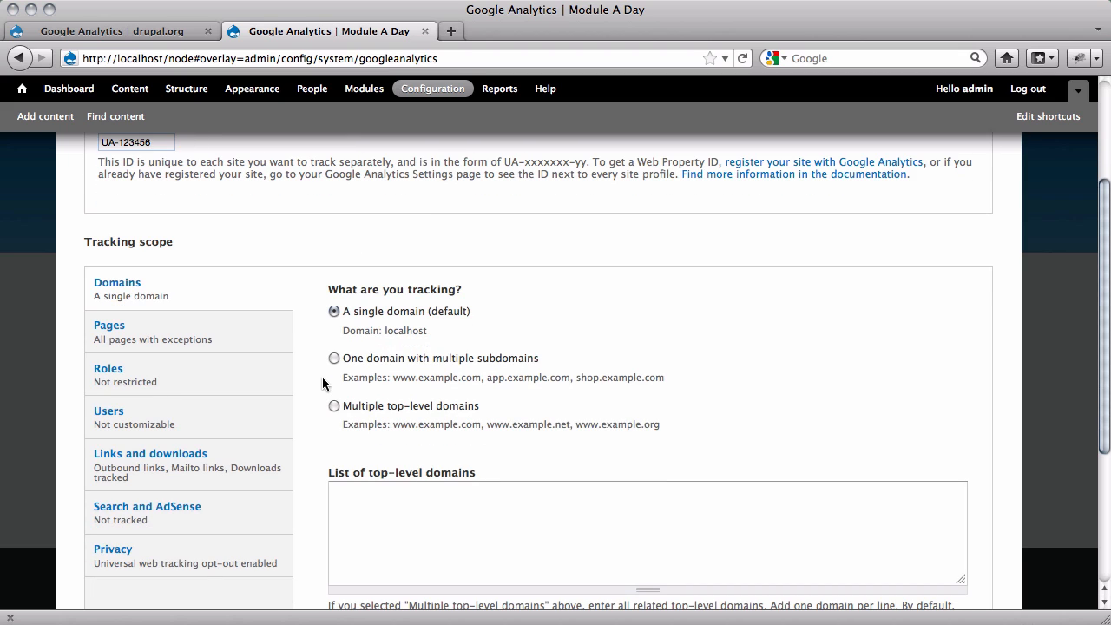
pyautogui.scroll(-2, 300, 332)
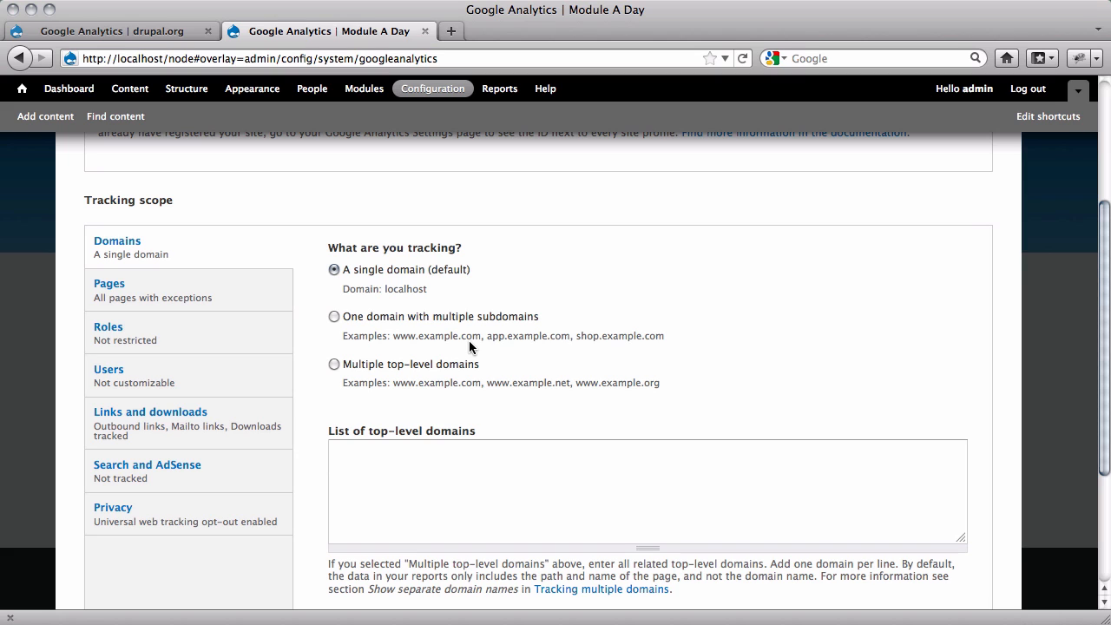
pyautogui.scroll(-2, 477, 341)
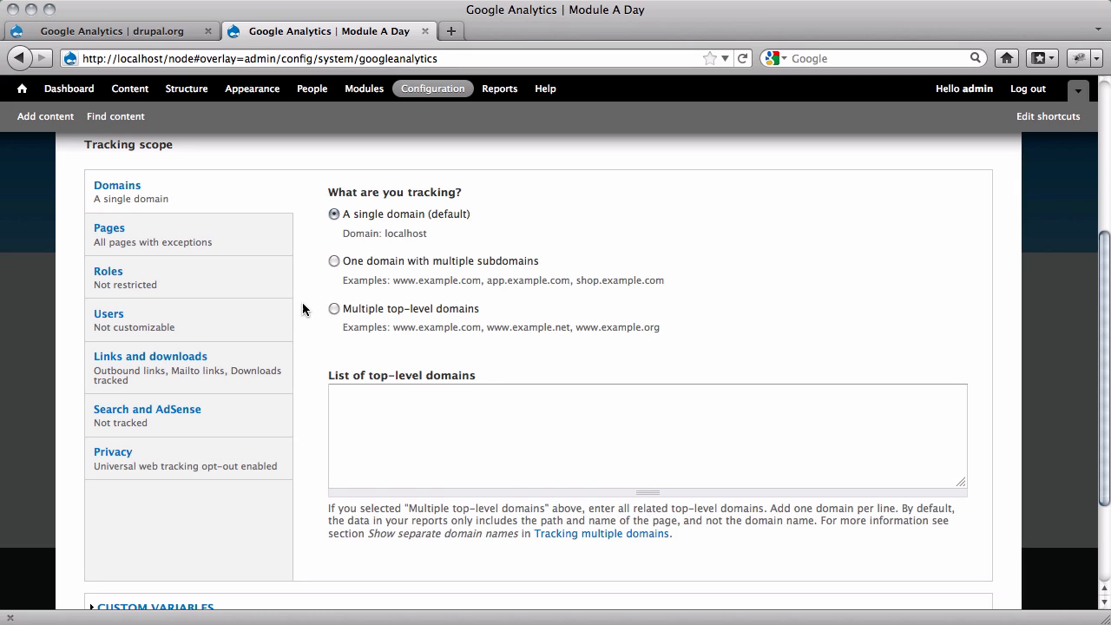
pyautogui.click(244, 241)
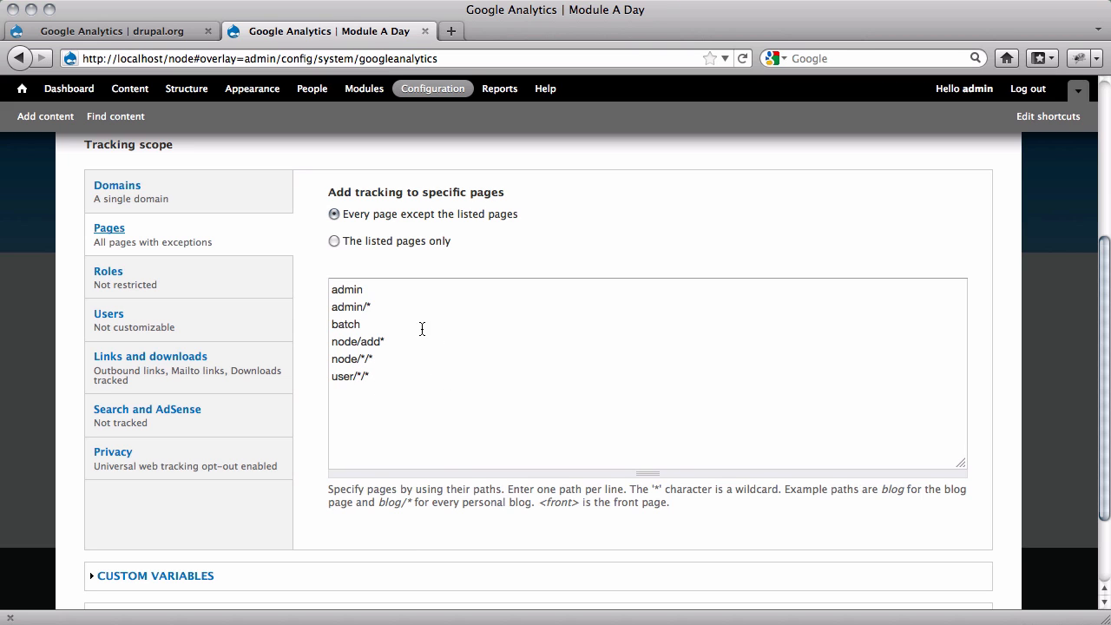
pyautogui.click(218, 278)
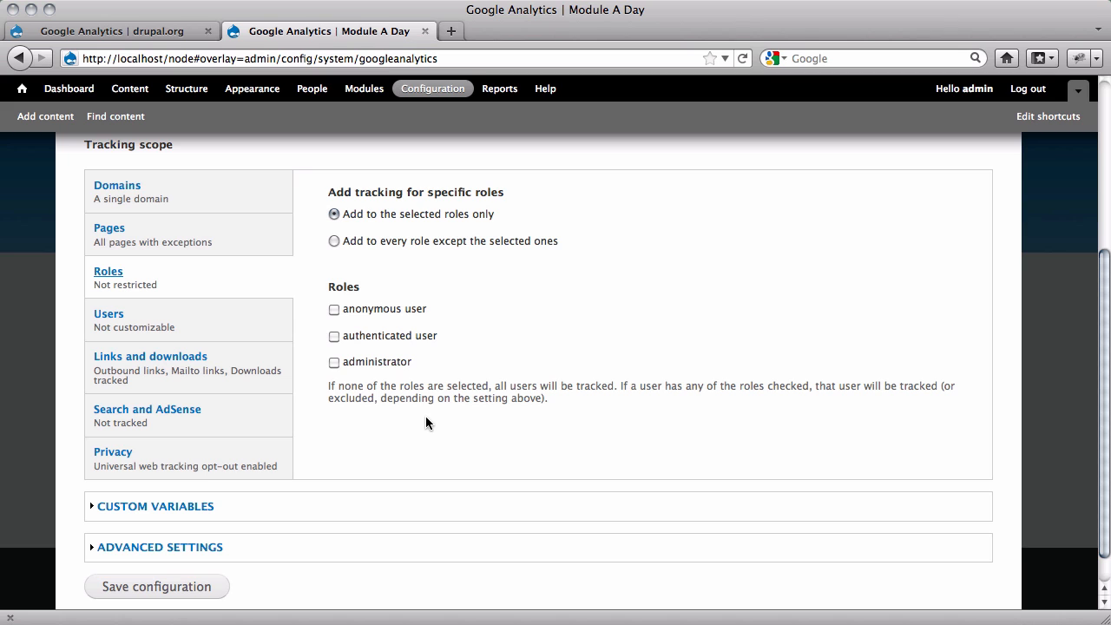
# Set user tracking customization to tracking on by default, with permitted users able to opt out
pyautogui.click(228, 337)
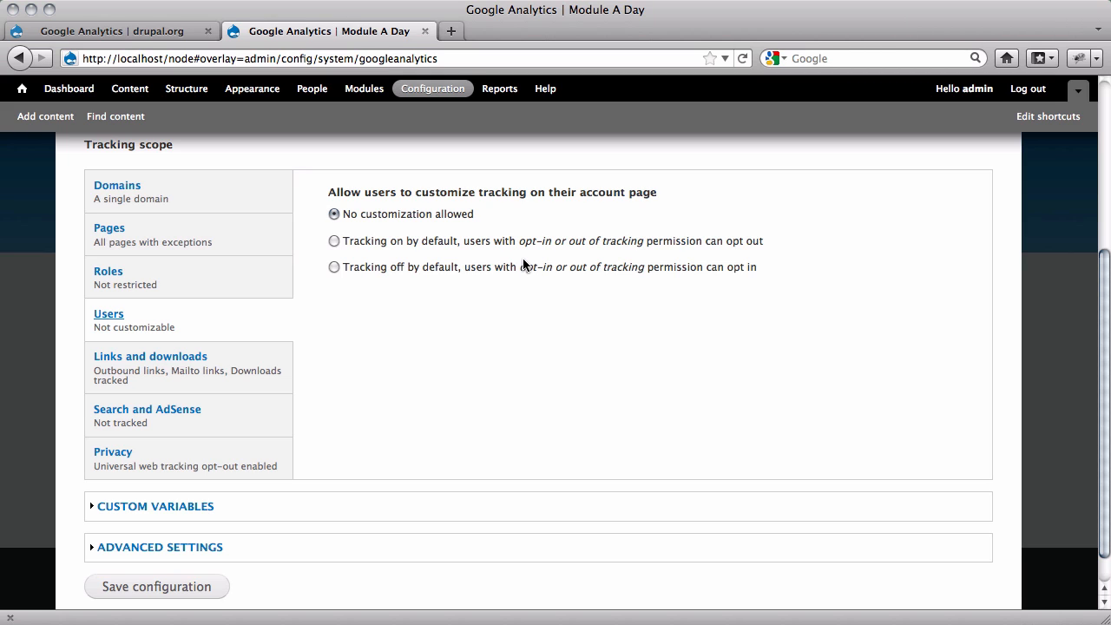
pyautogui.click(332, 240)
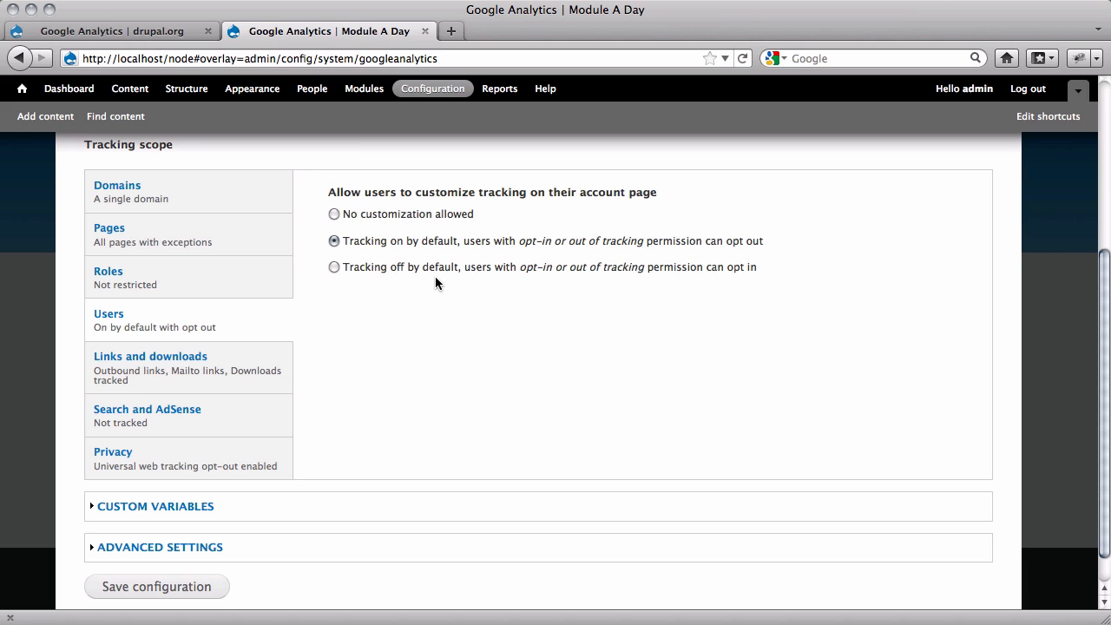
# Review the tracking scope options for links and downloads, search and AdSense, and privacy
pyautogui.click(233, 369)
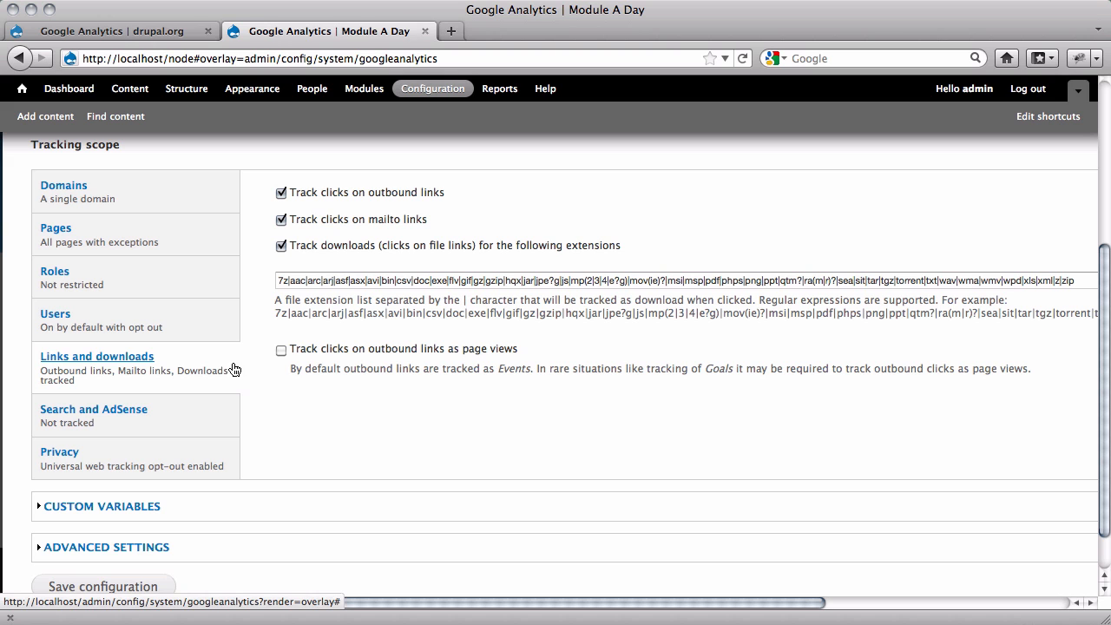
pyautogui.moveTo(519, 603)
pyautogui.mouseDown()
pyautogui.moveTo(771, 604)
pyautogui.moveTo(519, 603)
pyautogui.mouseUp()
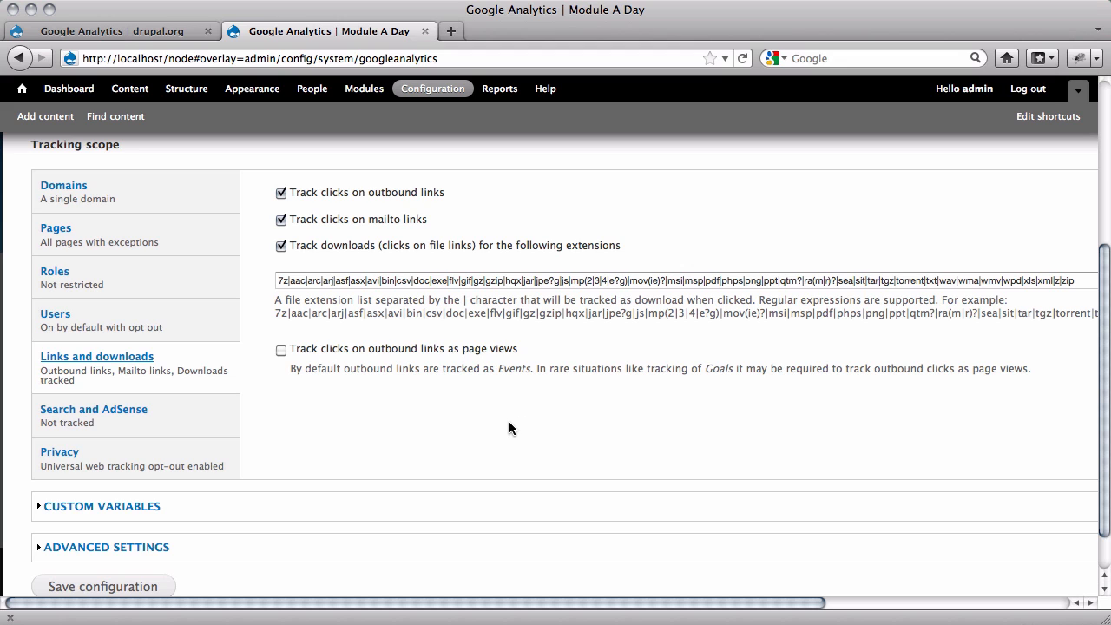
pyautogui.click(169, 422)
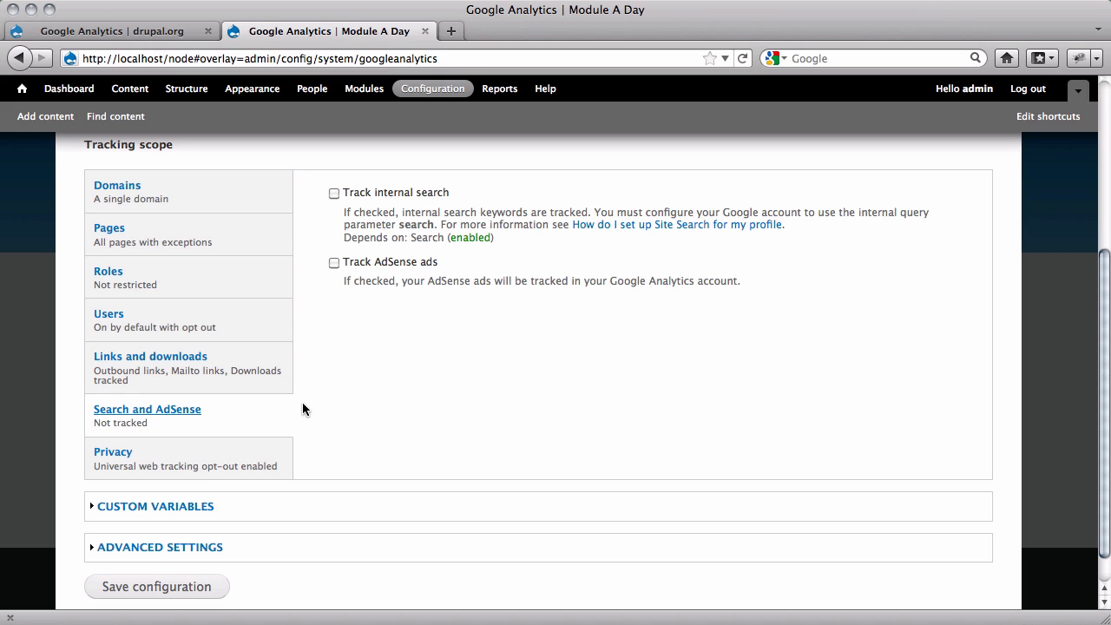
pyautogui.click(235, 457)
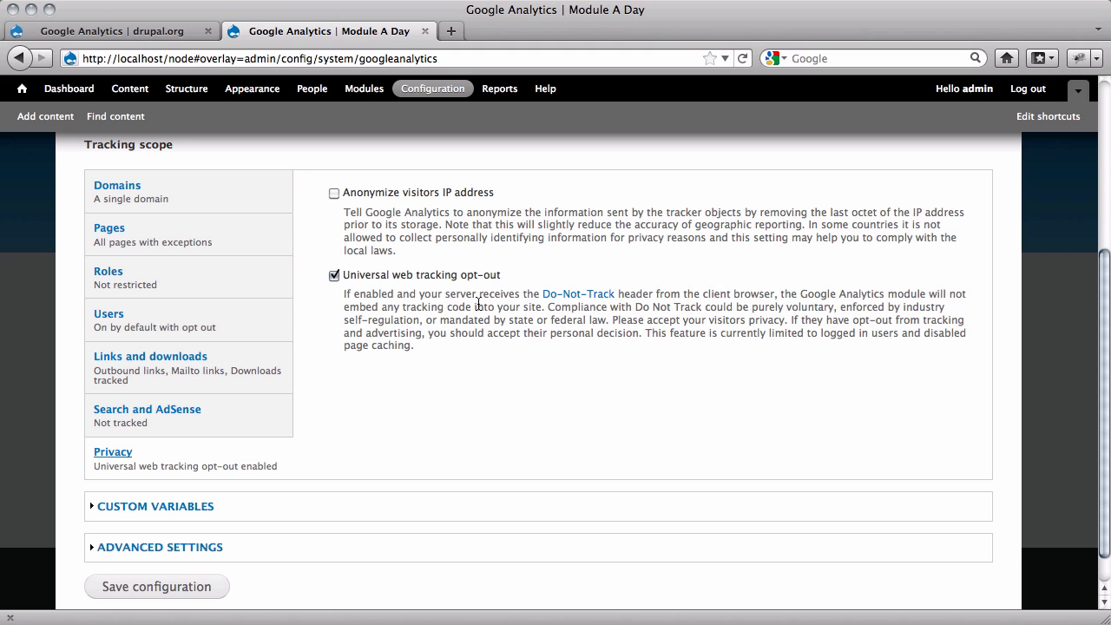
# Fill custom variable slot 1 with the name "example" and the value "[role]"
pyautogui.scroll(-1, 243, 477)
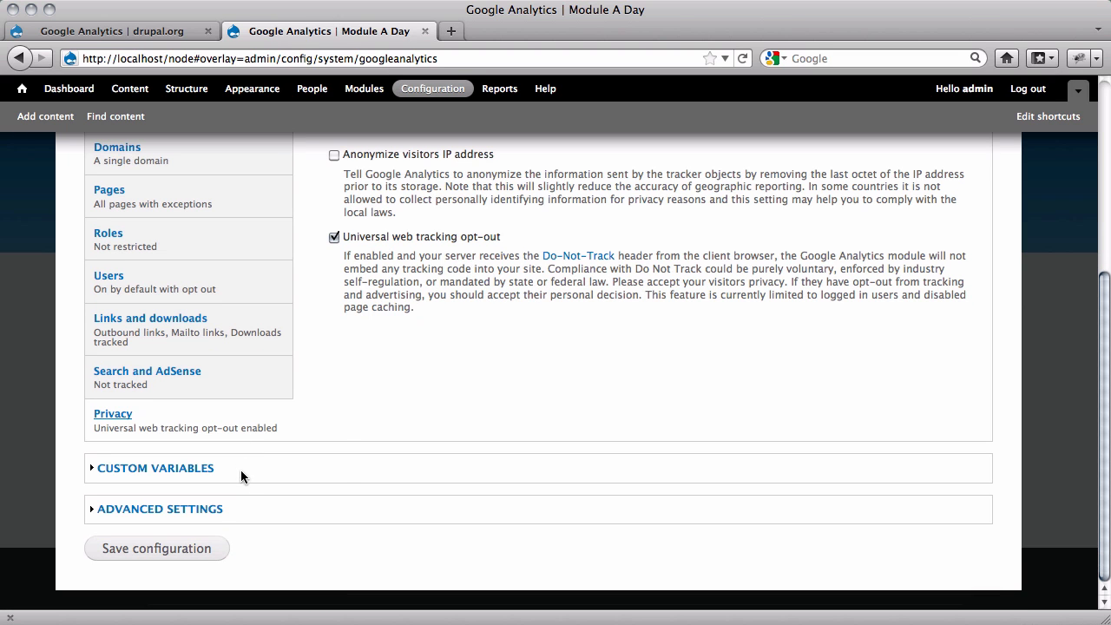
pyautogui.click(234, 472)
pyautogui.click(149, 476)
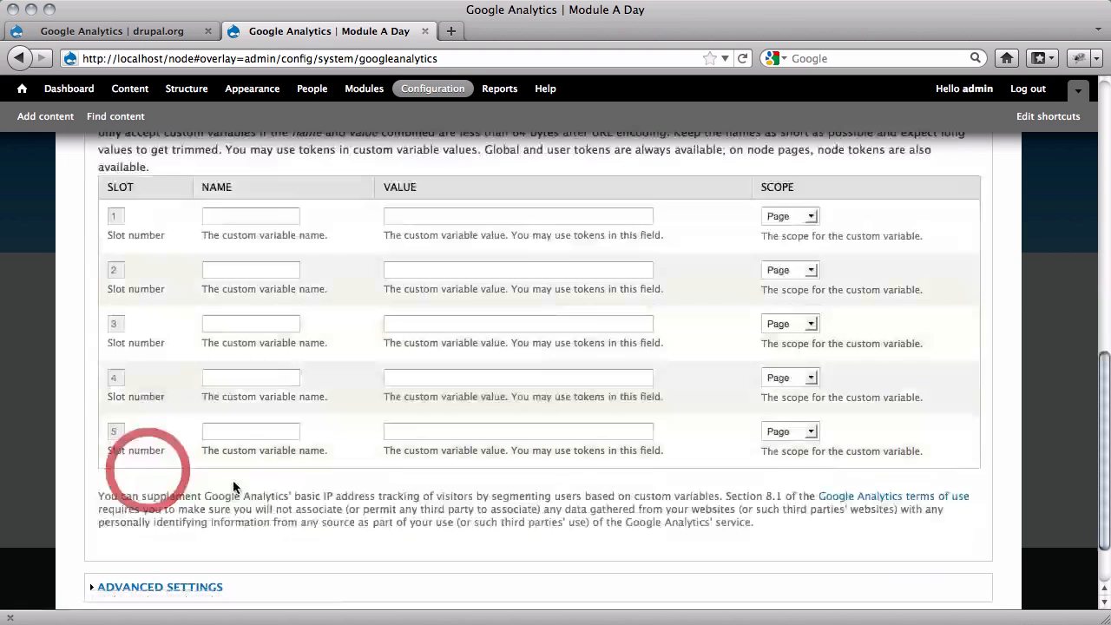
pyautogui.scroll(2, 289, 468)
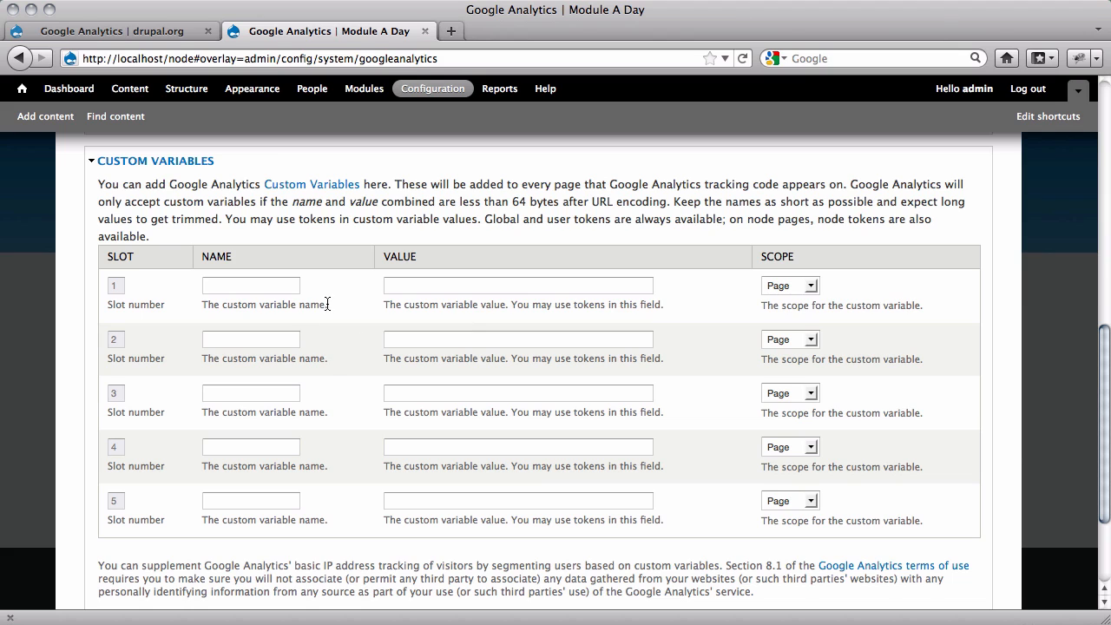
pyautogui.click(289, 280)
pyautogui.write('example')
pyautogui.click(387, 285)
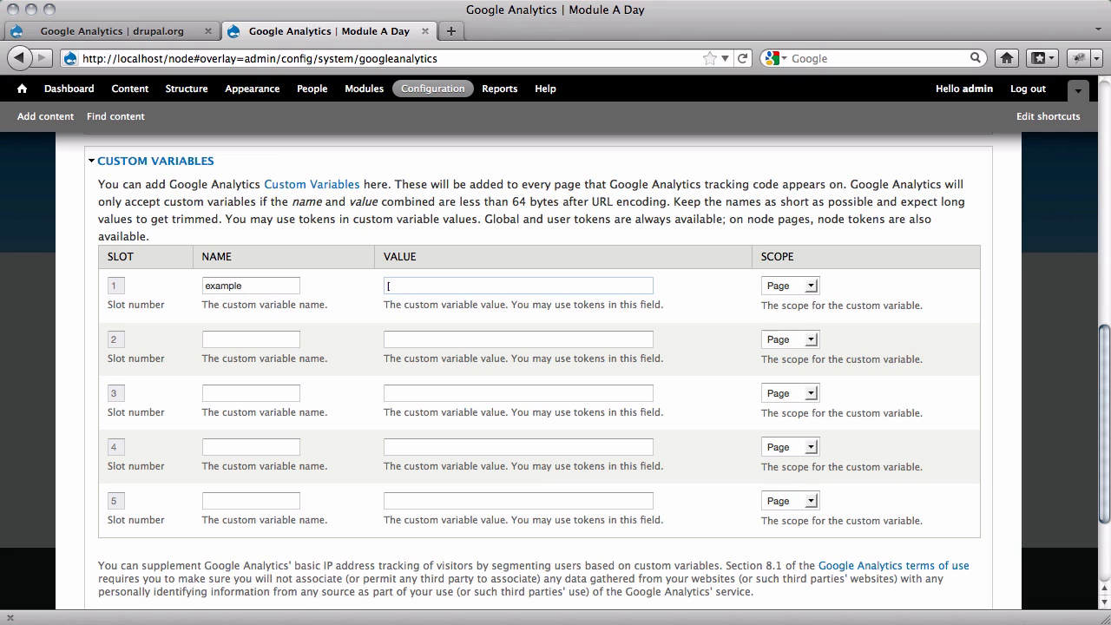
pyautogui.write('role]')
pyautogui.scroll(-2, 488, 293)
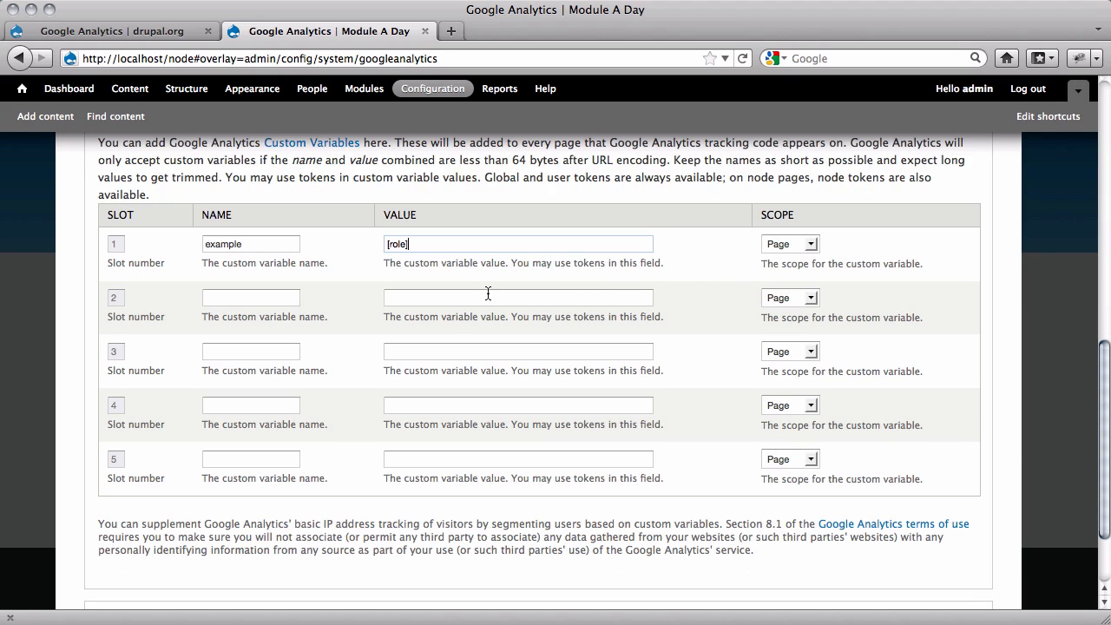
# Clear the value and the name of custom variable slot 1
pyautogui.press('BackSpace')
pyautogui.press('BackSpace')
pyautogui.press('BackSpace')
pyautogui.press('BackSpace')
pyautogui.press('BackSpace')
pyautogui.click(274, 249)
pyautogui.press('BackSpace')
pyautogui.press('BackSpace')
pyautogui.press('BackSpace')
pyautogui.press('BackSpace')
pyautogui.press('BackSpace')
pyautogui.press('BackSpace')
pyautogui.press('BackSpace')
# Review the advanced settings, including the custom JavaScript code snippet fields, and collapse the custom code section
pyautogui.scroll(-3, 198, 363)
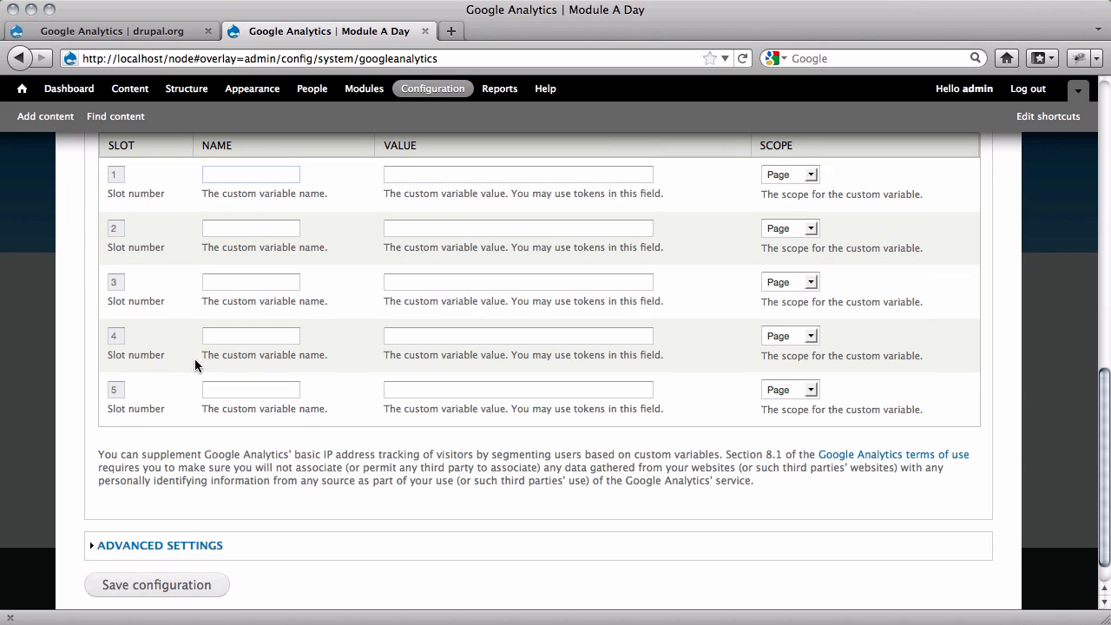
pyautogui.click(208, 532)
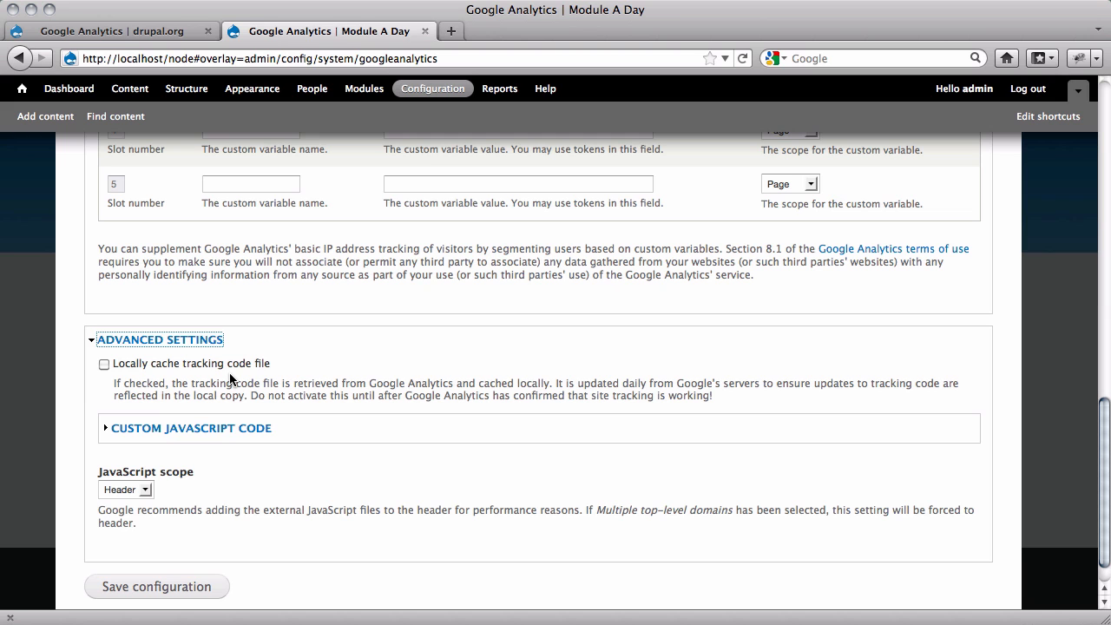
pyautogui.click(263, 428)
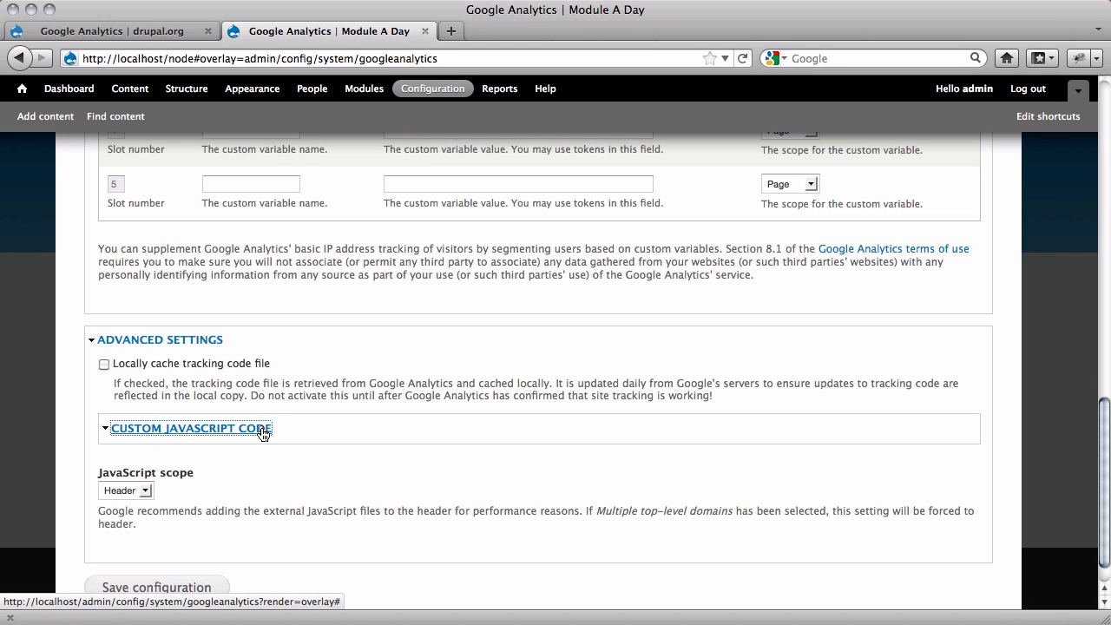
pyautogui.scroll(3, 323, 444)
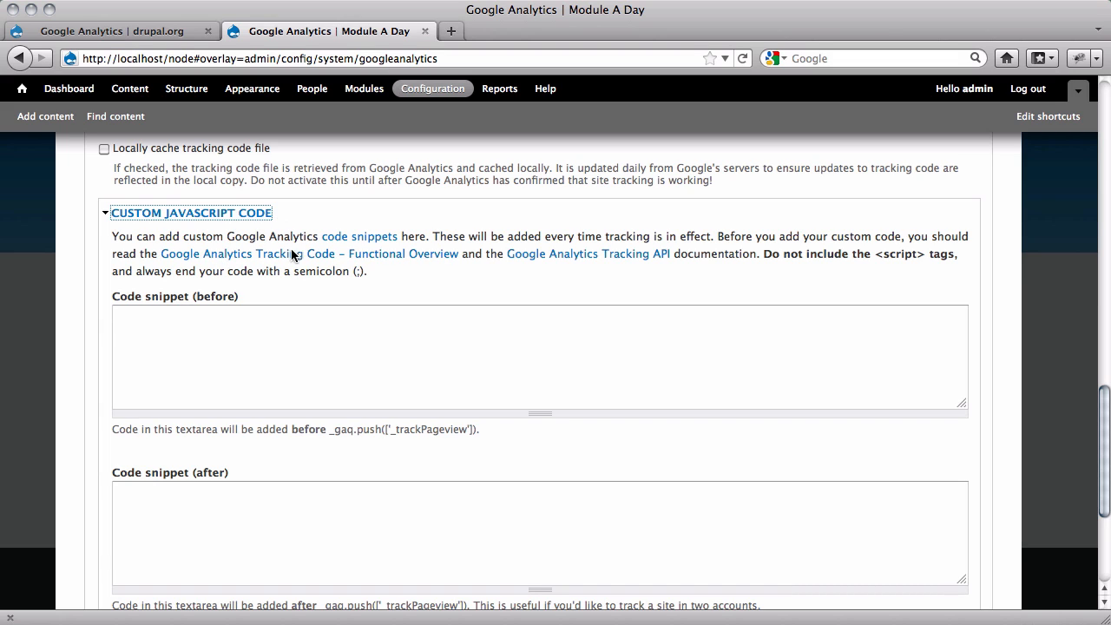
pyautogui.click(233, 217)
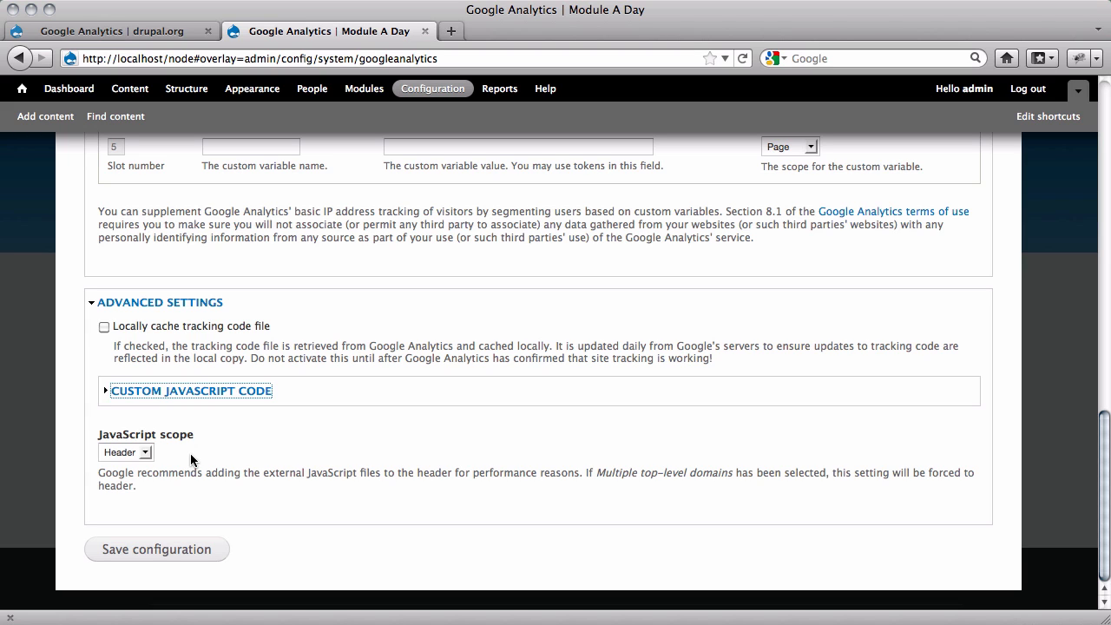
# Keep the JavaScript scope at Header and try to save the Google Analytics configuration
pyautogui.click(141, 453)
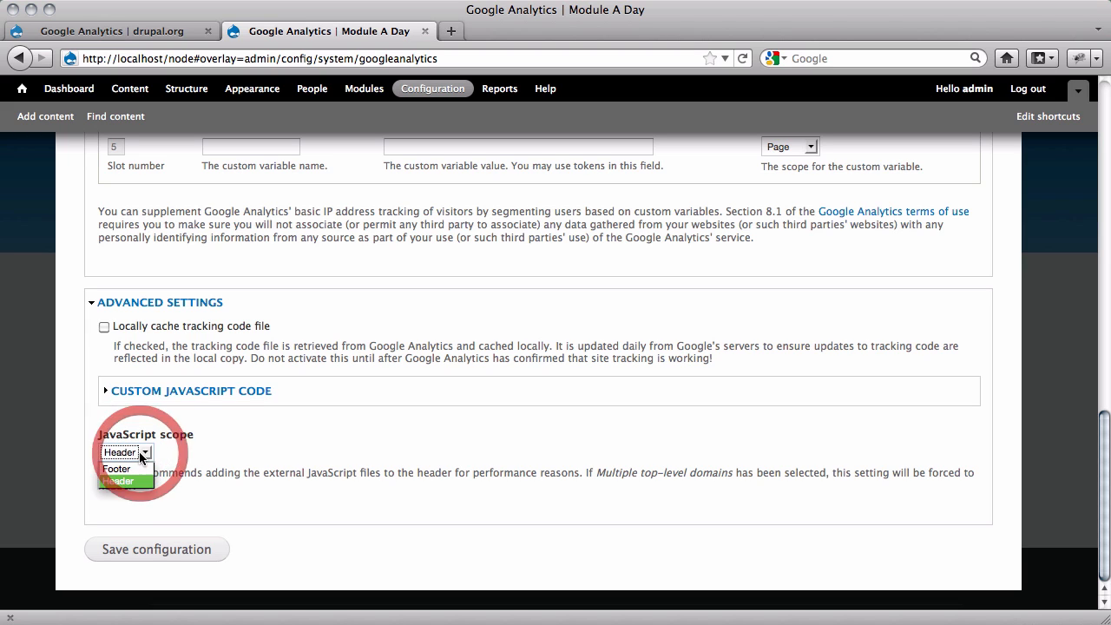
pyautogui.click(115, 458)
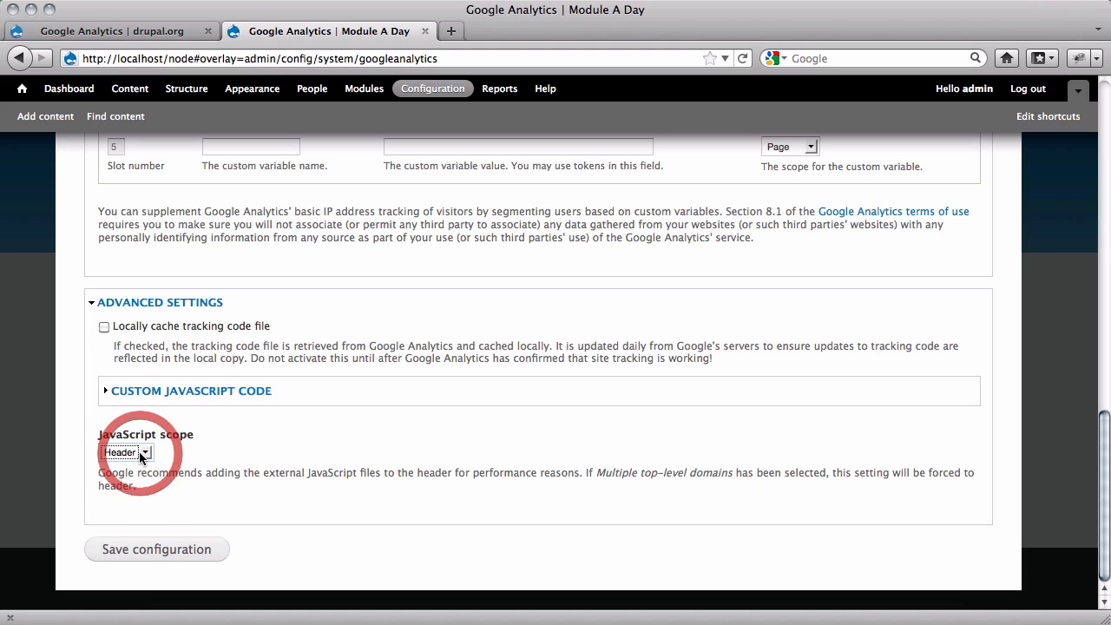
pyautogui.click(184, 557)
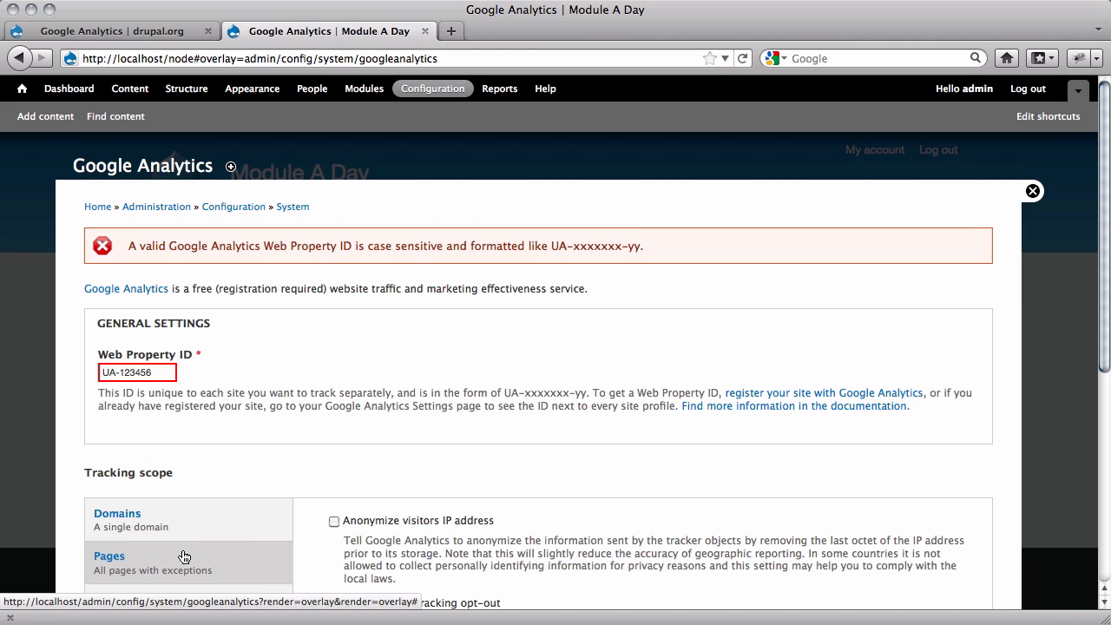
# Complete the Web Property ID with the suffix "-22", save the Google Analytics configuration and close its settings overlay
pyautogui.click(164, 373)
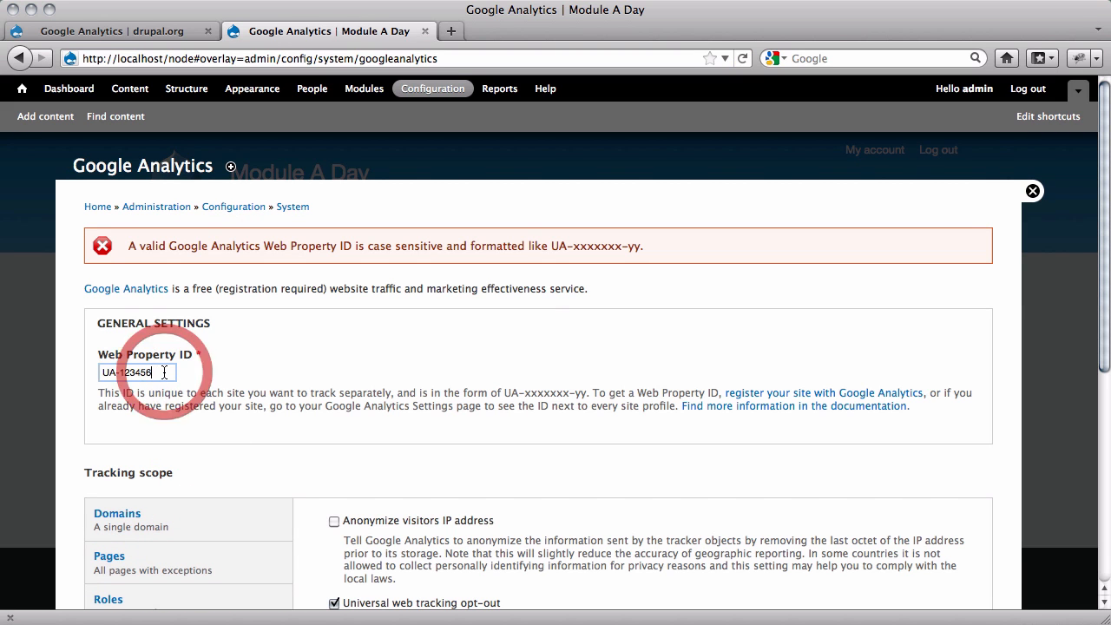
pyautogui.write('-')
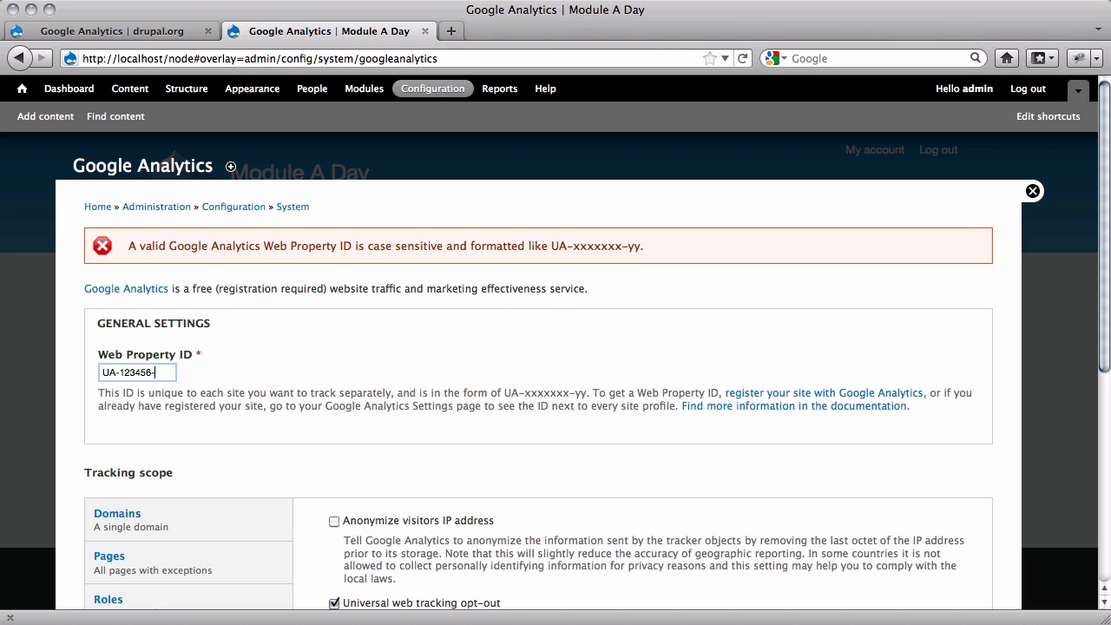
pyautogui.write('01')
pyautogui.scroll(-5, 264, 425)
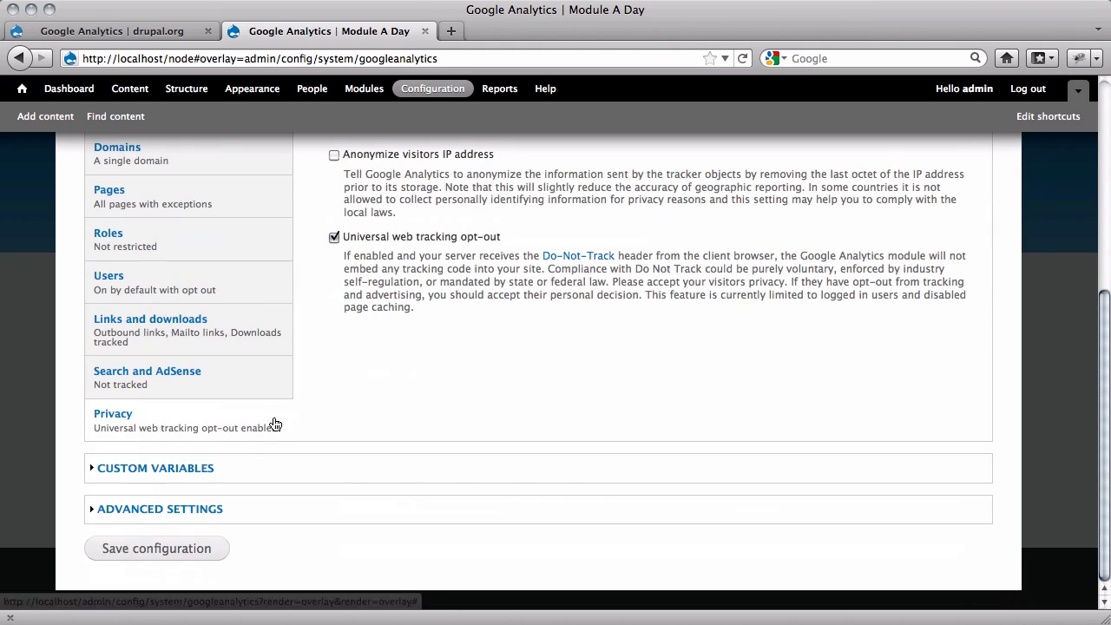
pyautogui.click(157, 543)
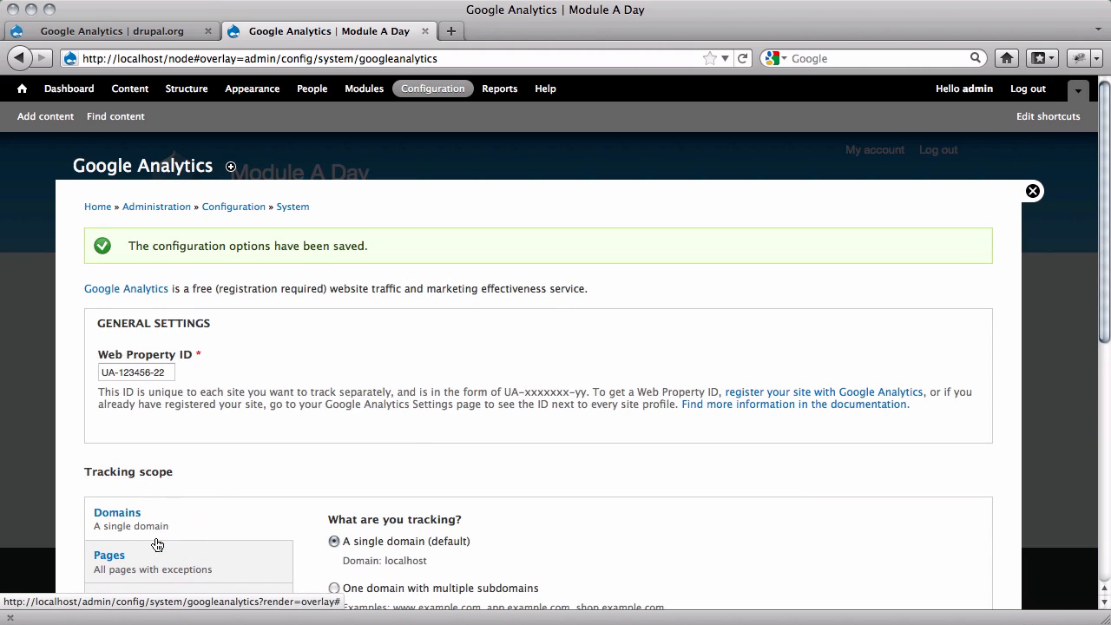
pyautogui.click(1033, 192)
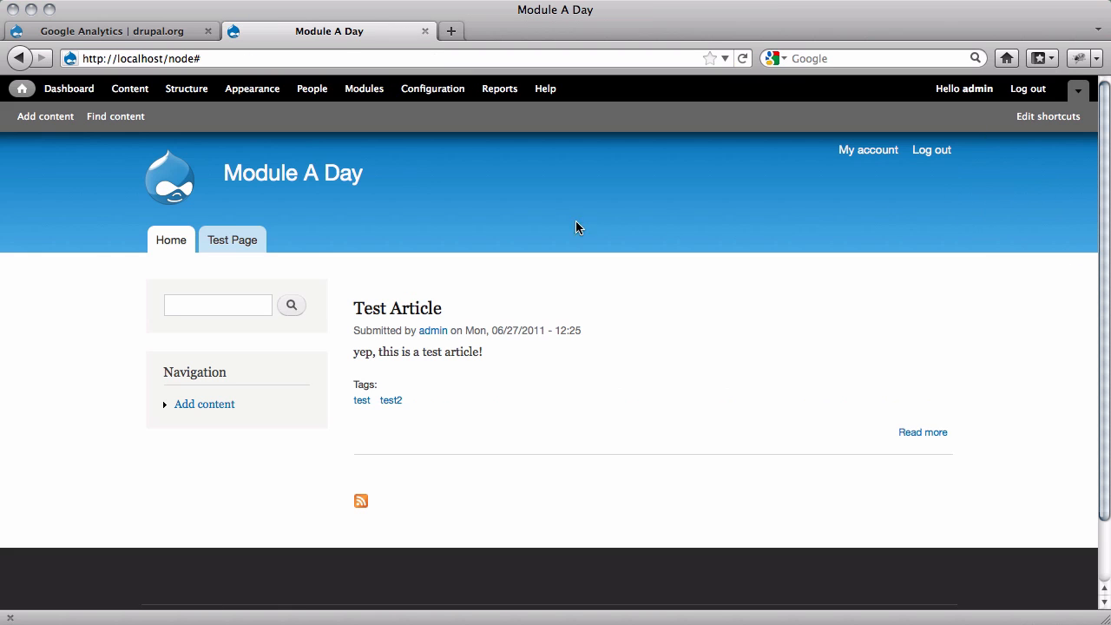
# Open the admin account for editing and go to its Google Analytics configuration section
pyautogui.click(432, 331)
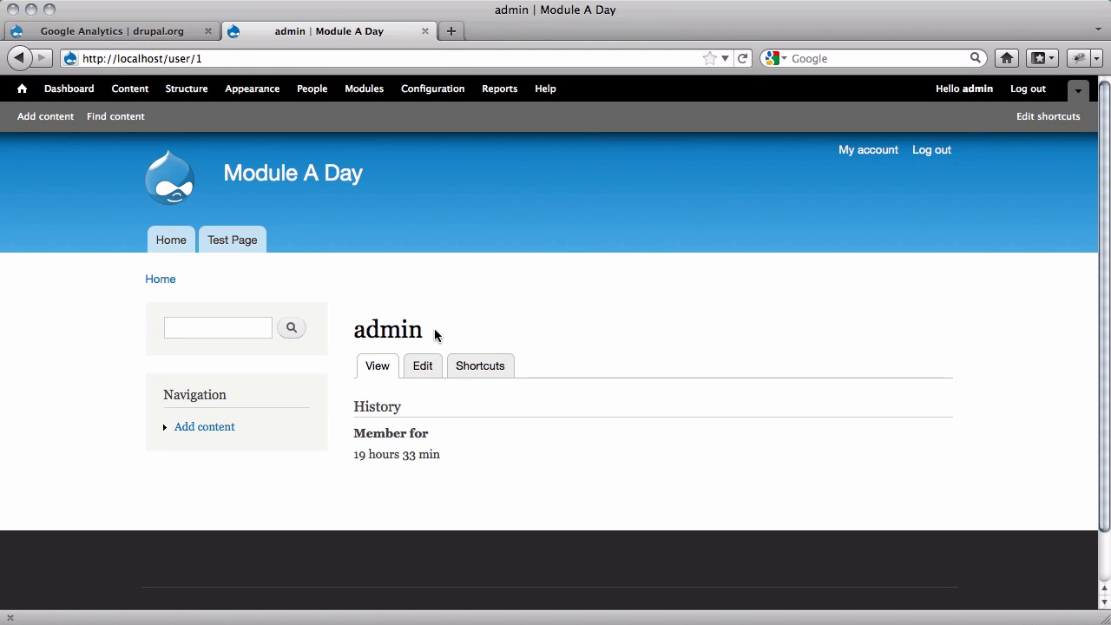
pyautogui.click(422, 365)
pyautogui.scroll(-2, 485, 368)
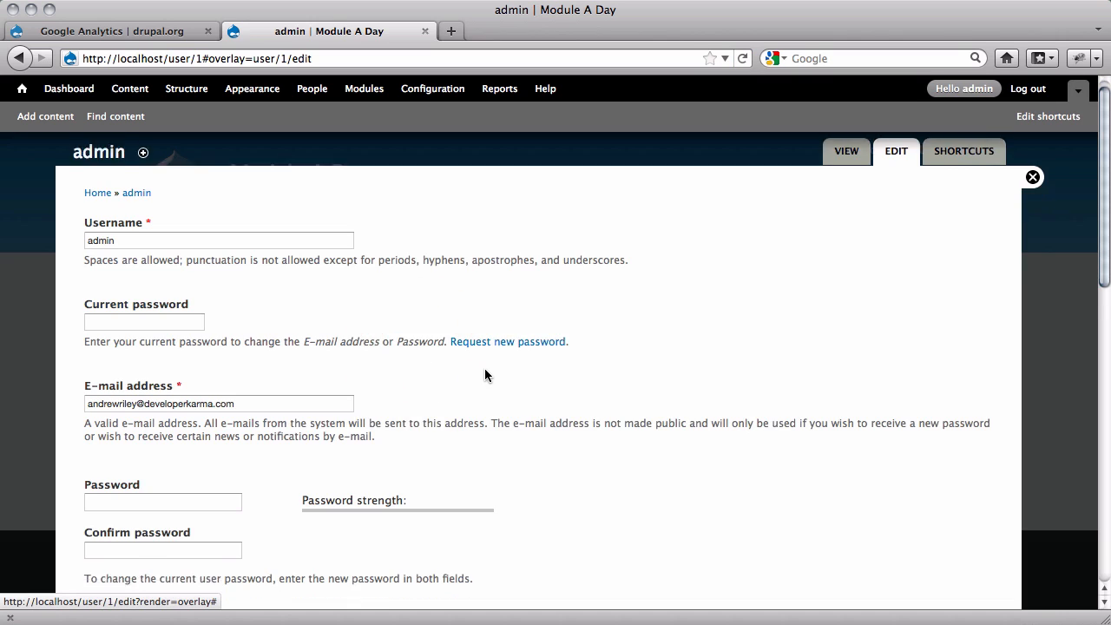
pyautogui.scroll(-10, 485, 374)
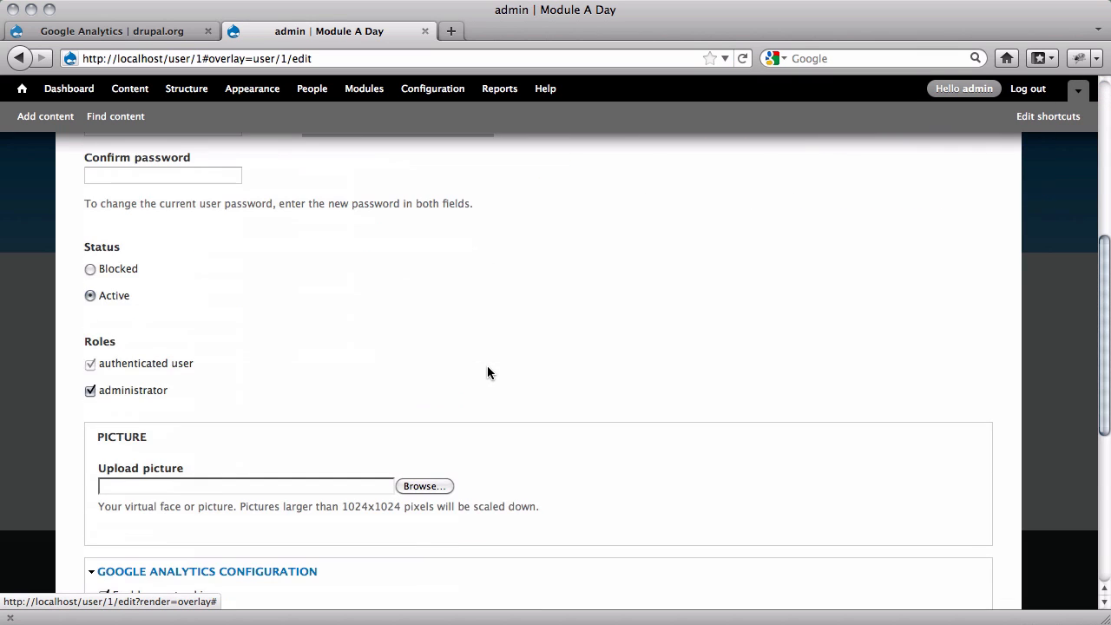
pyautogui.scroll(-1, 488, 373)
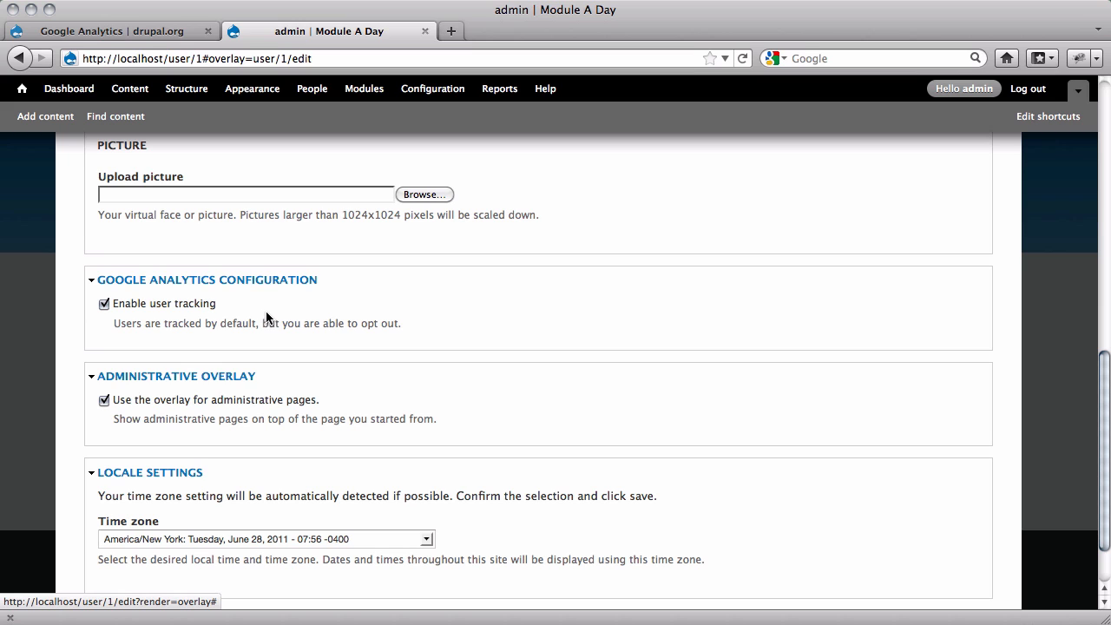
# Turn the Enable user tracking option off and back on for the admin account
pyautogui.moveTo(217, 306); pyautogui.dragTo(119, 314)
pyautogui.click(104, 303)
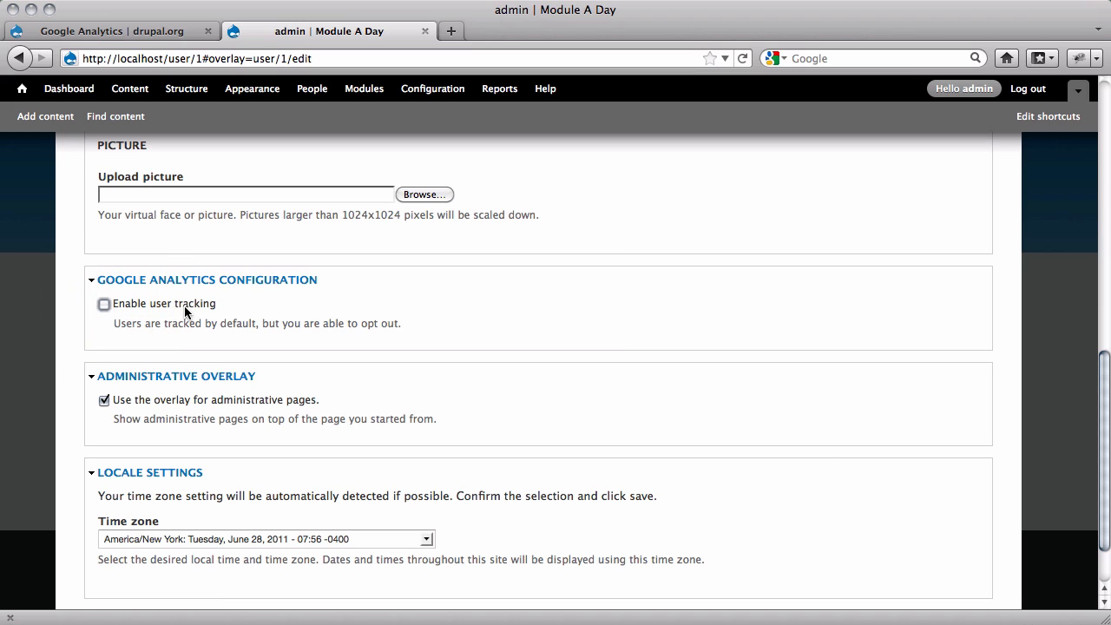
pyautogui.click(104, 305)
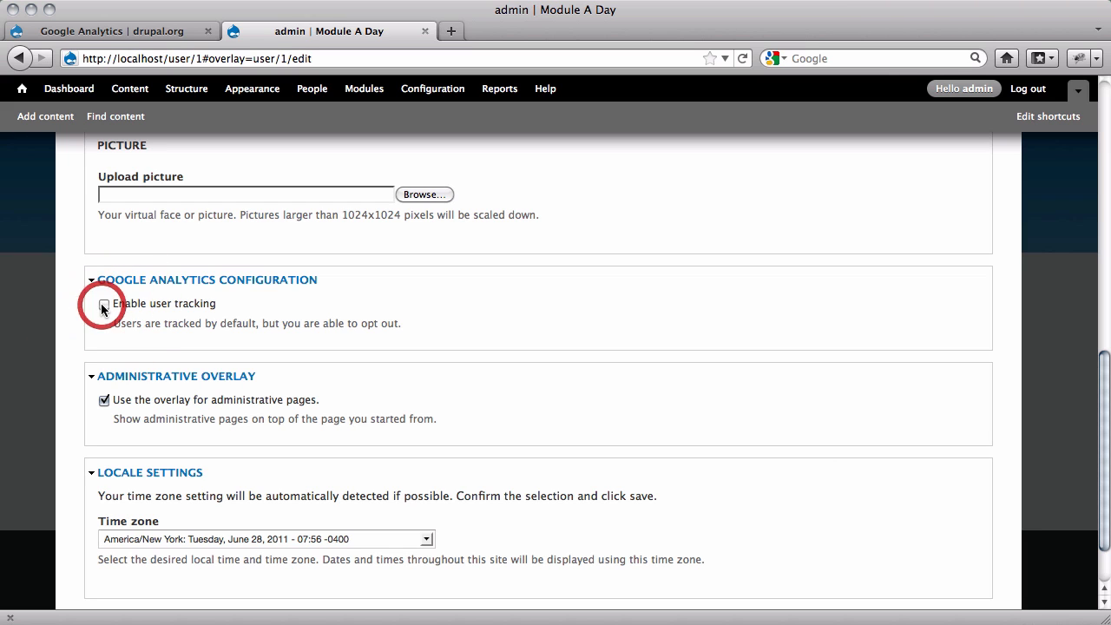
# Toggle the Enable user tracking option once more and save the admin account
pyautogui.scroll(-3, 190, 331)
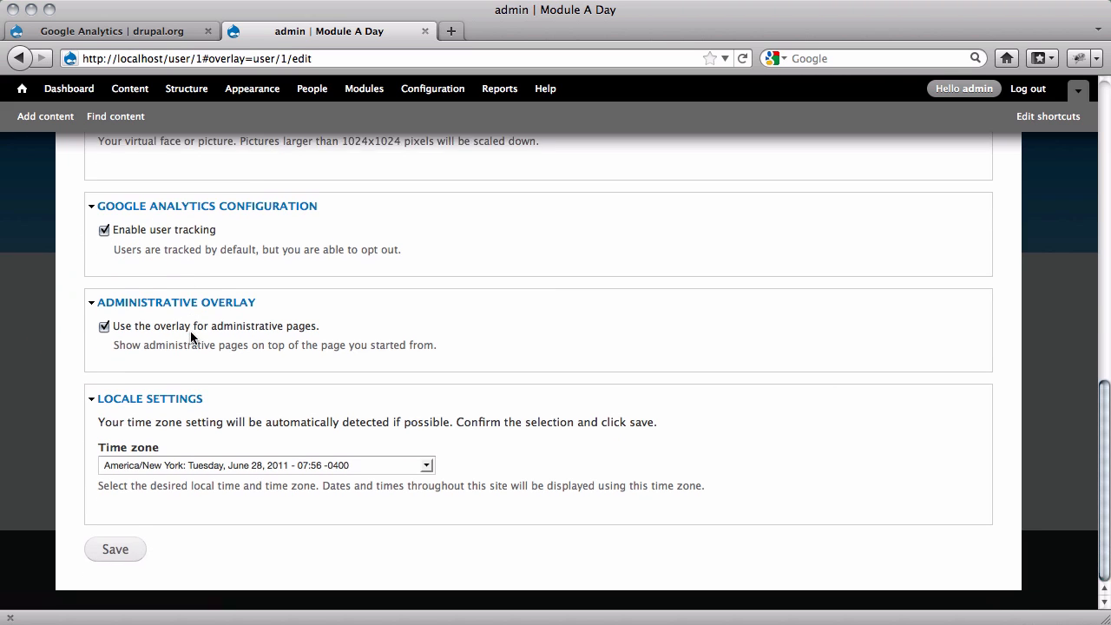
pyautogui.click(104, 272)
pyautogui.scroll(-2, 148, 463)
pyautogui.click(115, 550)
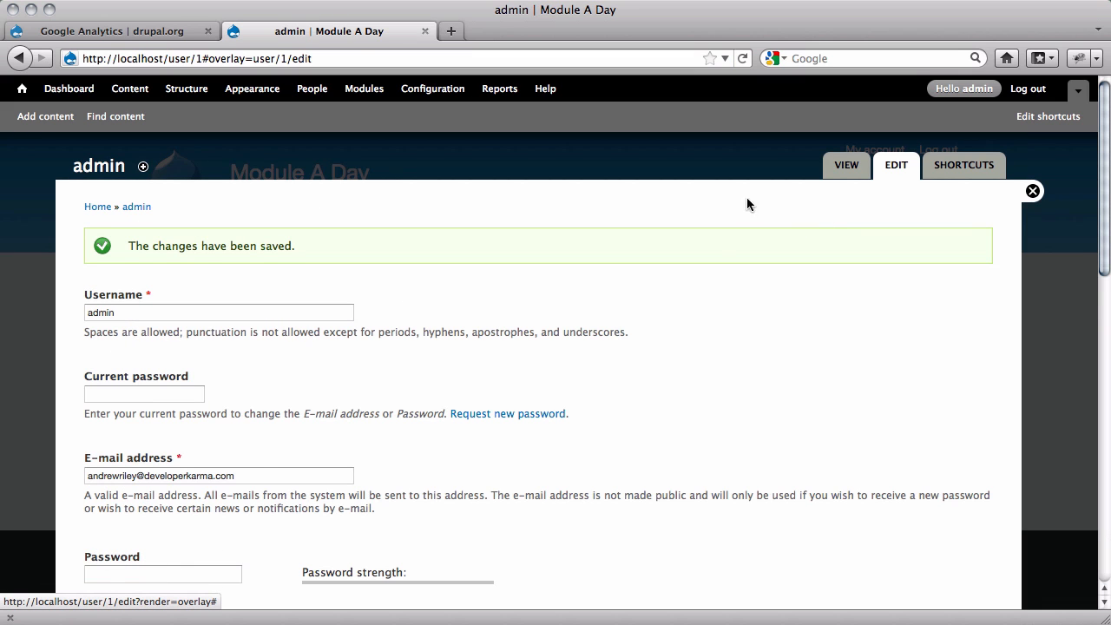
# Switch to the Google Analytics project page on drupal.org and review the module's feature list
pyautogui.click(119, 32)
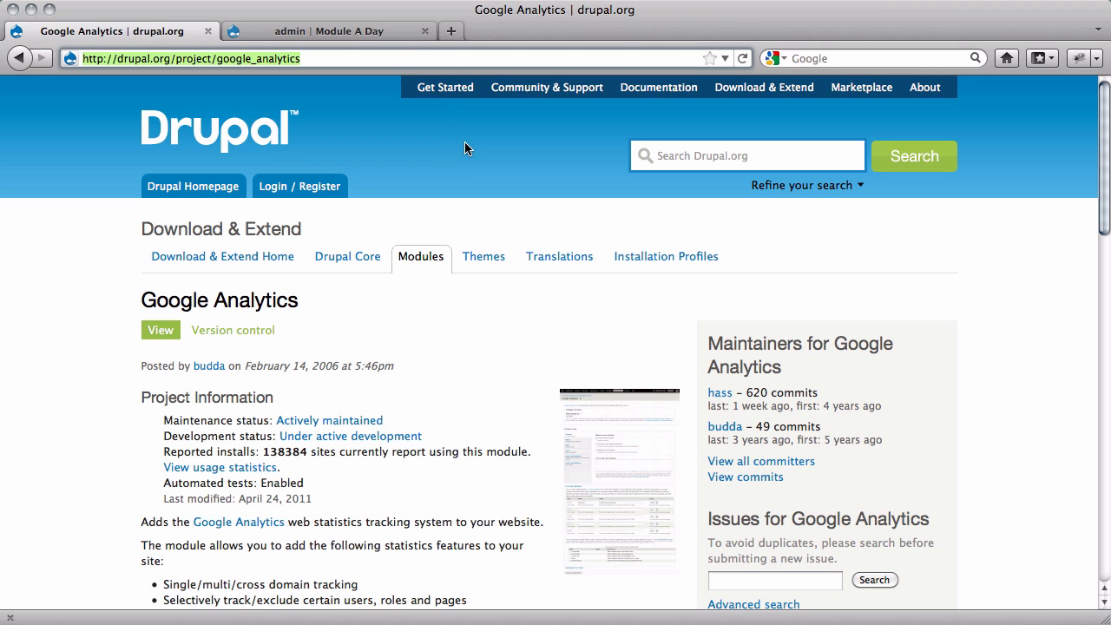
pyautogui.scroll(-15, 458, 311)
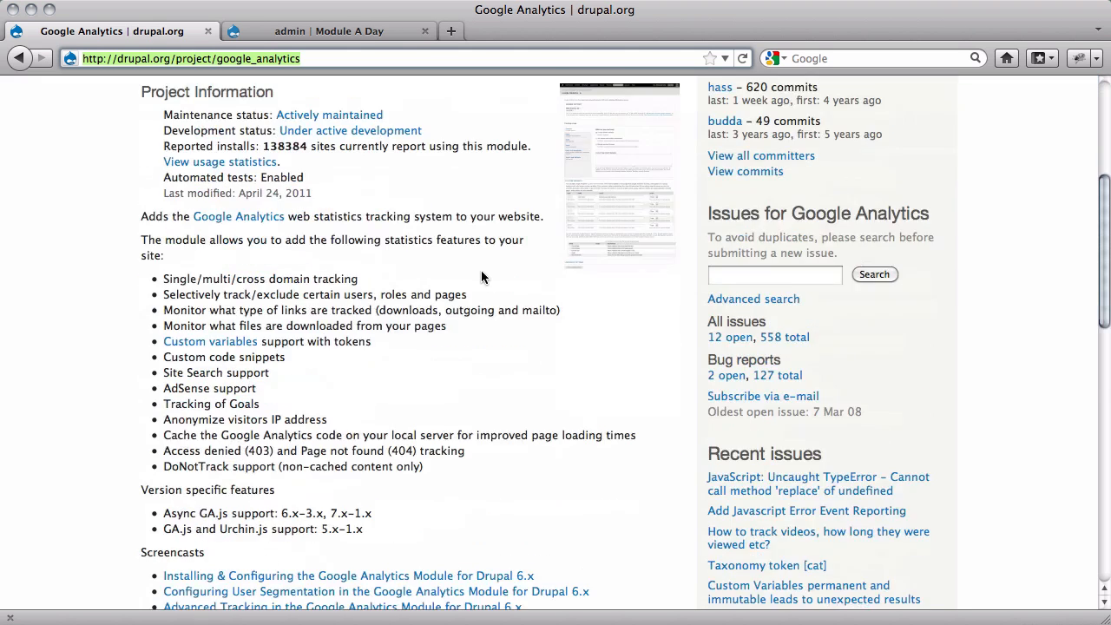